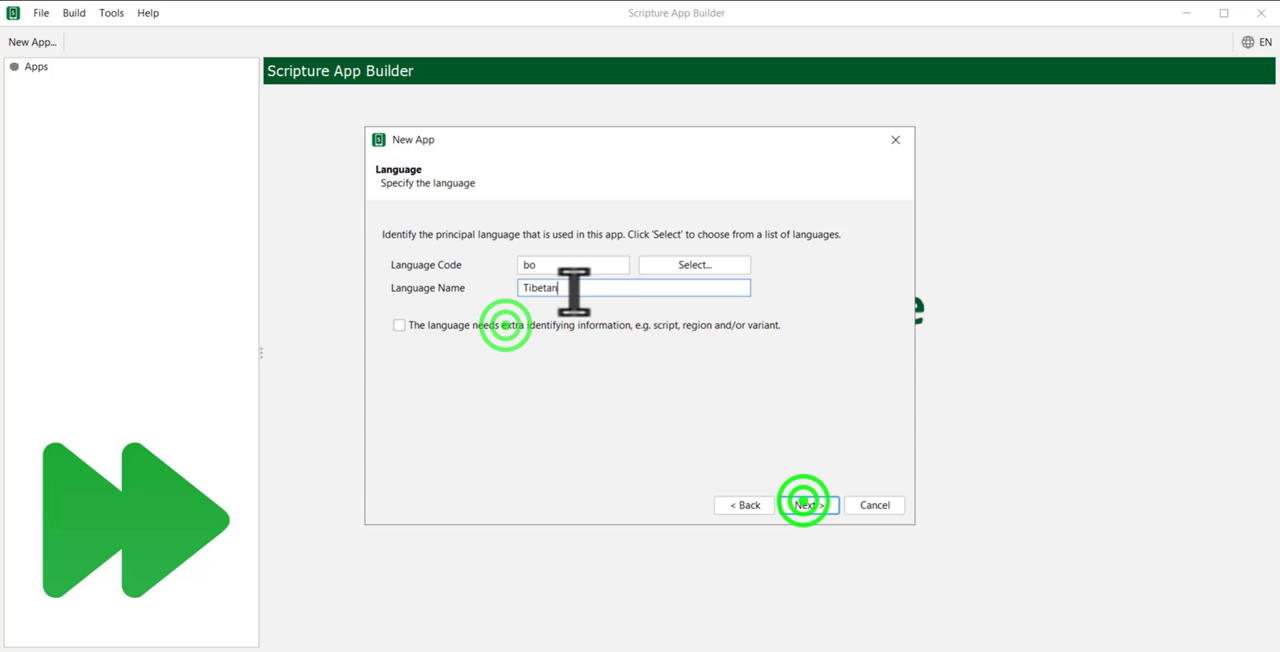
Step: Enter the copyright notice "® 2022 by Lojong-05" for the app's About page
{"action": "left_click", "coordinate": [804, 501]}
{"action": "left_click", "coordinate": [505, 325]}
{"action": "left_click", "coordinate": [787, 366]}
{"action": "type", "text": "2"}
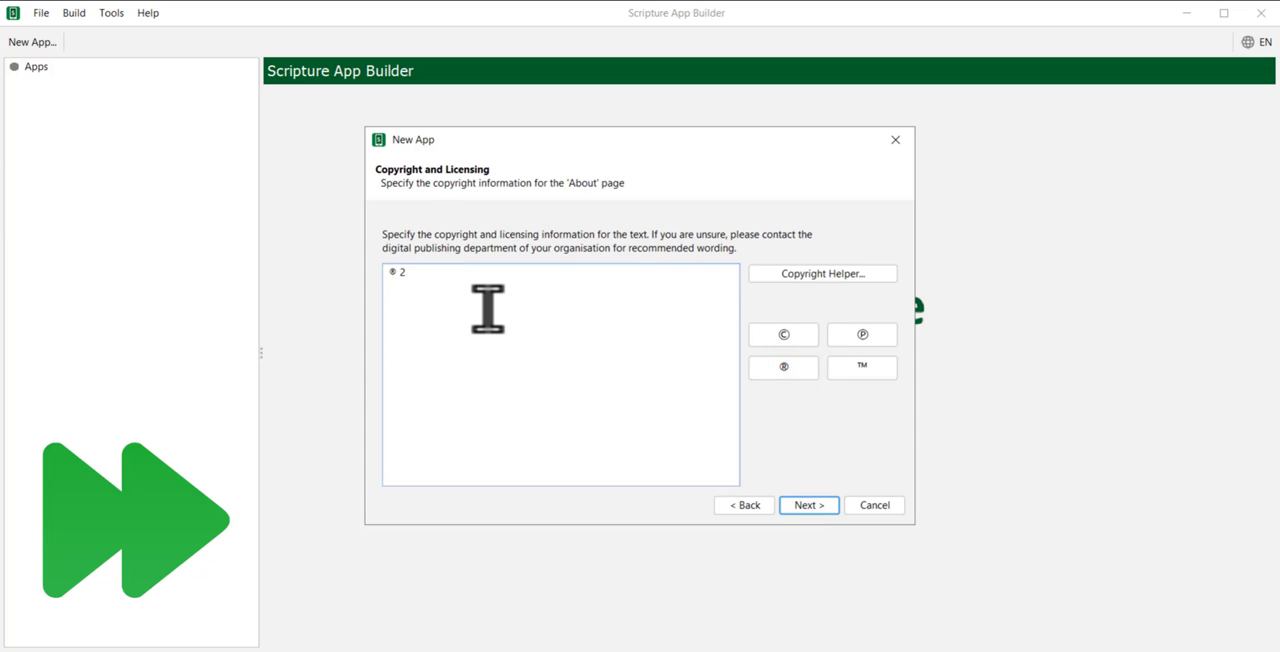
{"action": "type", "text": "022 by Lojong-05"}
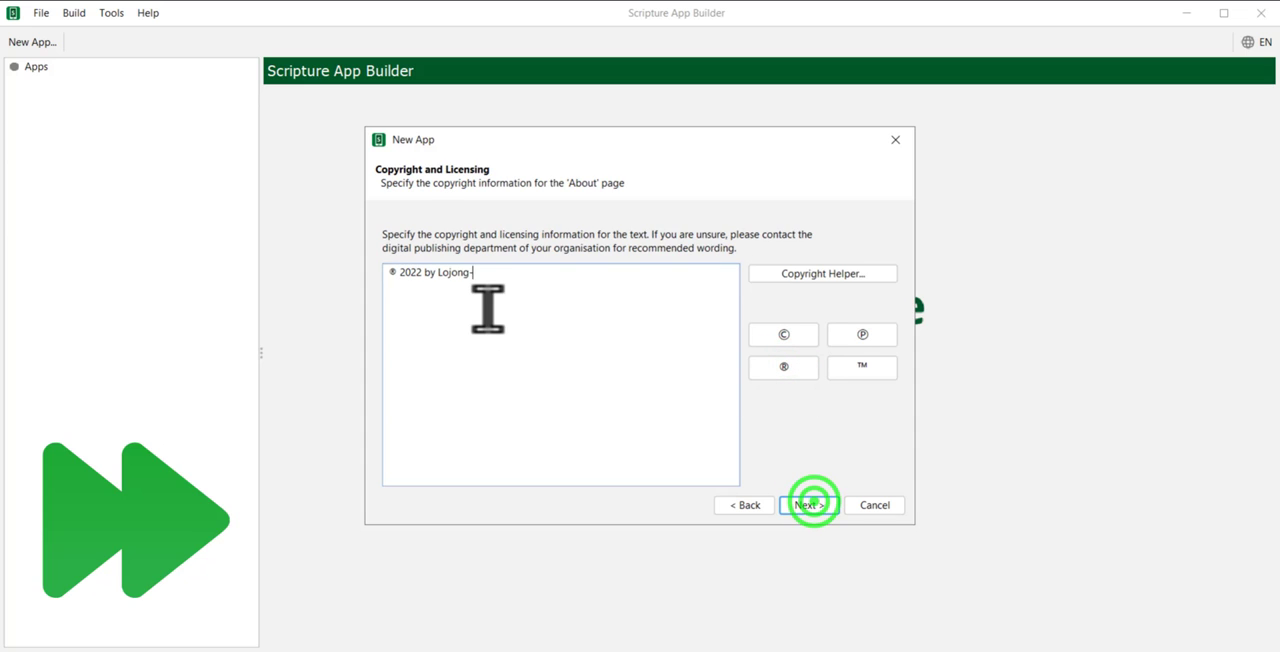
{"action": "left_click", "coordinate": [797, 499]}
Step: Specify the font file Jomolhari-alpha3c-0605331 and enable Grandroid font rendering up to Android 4.3
{"action": "left_click", "coordinate": [399, 338]}
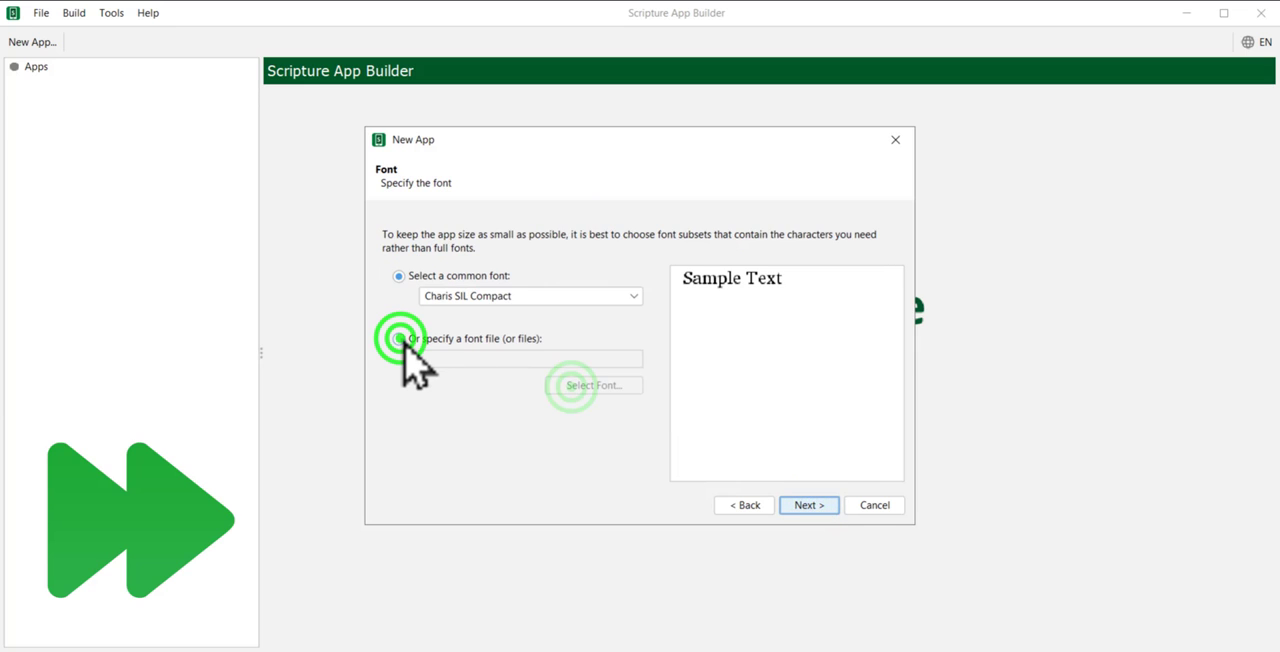
{"action": "left_click", "coordinate": [572, 386]}
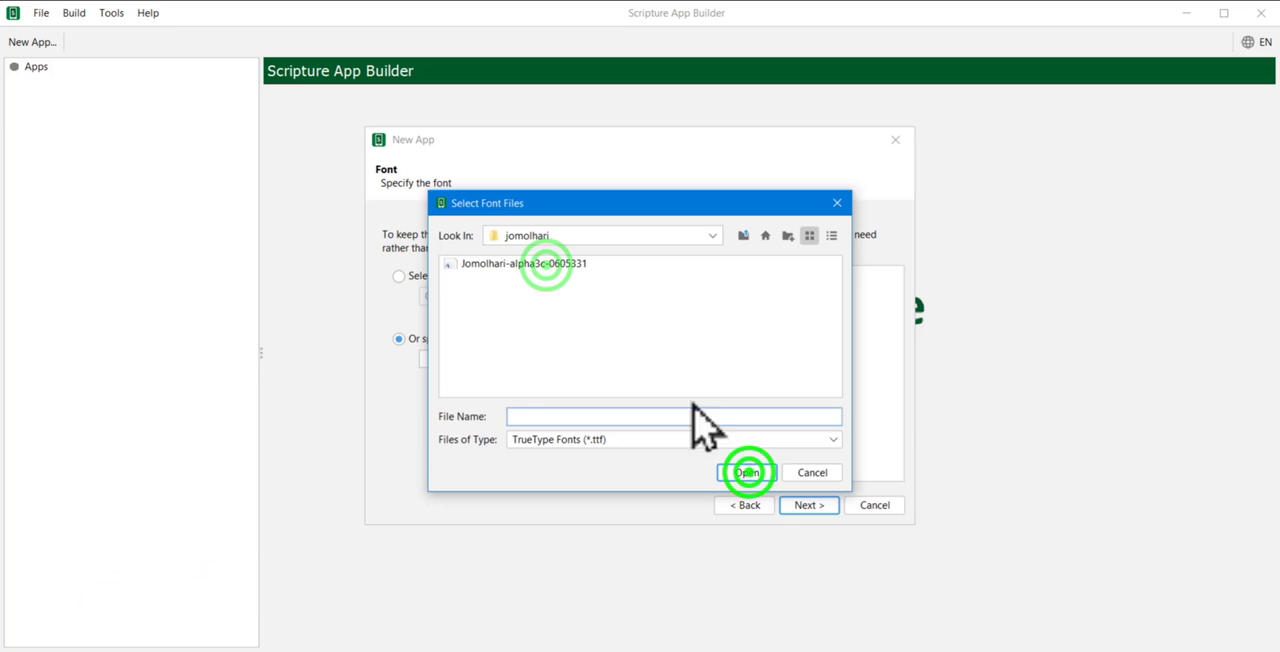
{"action": "left_click", "coordinate": [747, 472]}
{"action": "left_click", "coordinate": [808, 505]}
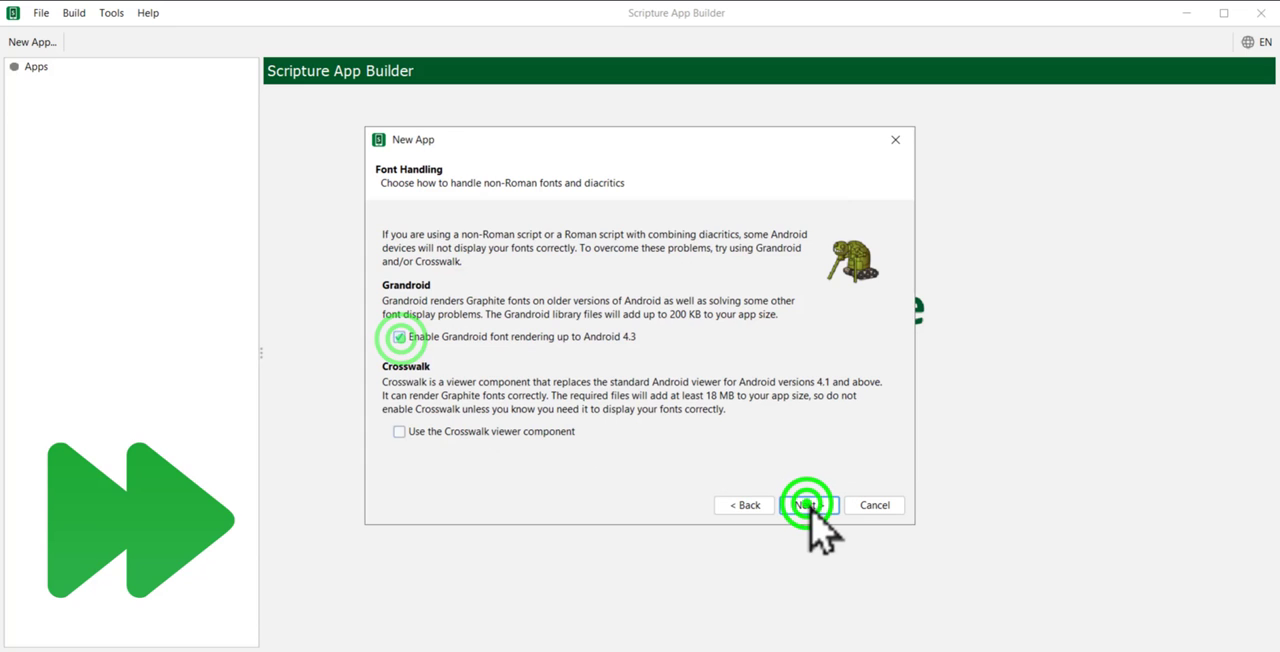
{"action": "left_click", "coordinate": [808, 506]}
Step: Choose the Dark Green color scheme for the app
{"action": "scroll", "coordinate": [740, 420], "scroll_direction": "down", "scroll_amount": 3}
{"action": "scroll", "coordinate": [740, 420], "scroll_direction": "up", "scroll_amount": 3}
{"action": "left_click", "coordinate": [571, 273]}
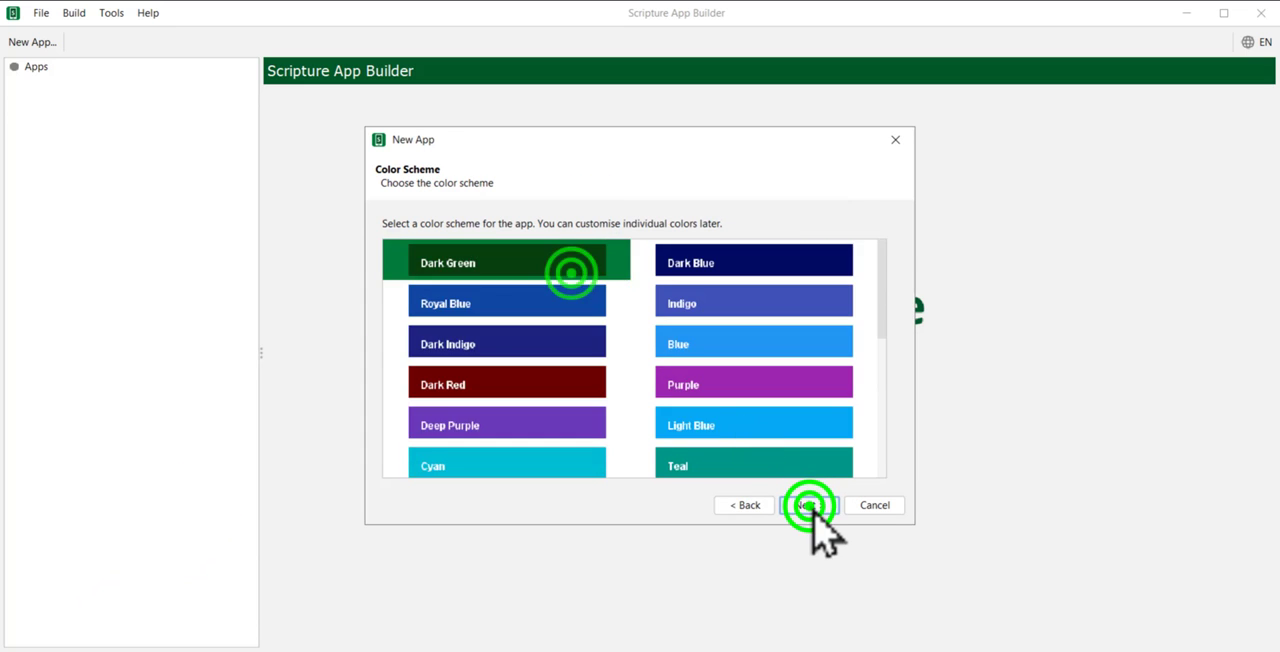
{"action": "left_click", "coordinate": [808, 506]}
Step: Keep English as the fallback for the default interface language and as the only enabled interface language
{"action": "left_click", "coordinate": [575, 277]}
{"action": "left_click", "coordinate": [680, 337]}
{"action": "left_click", "coordinate": [808, 505]}
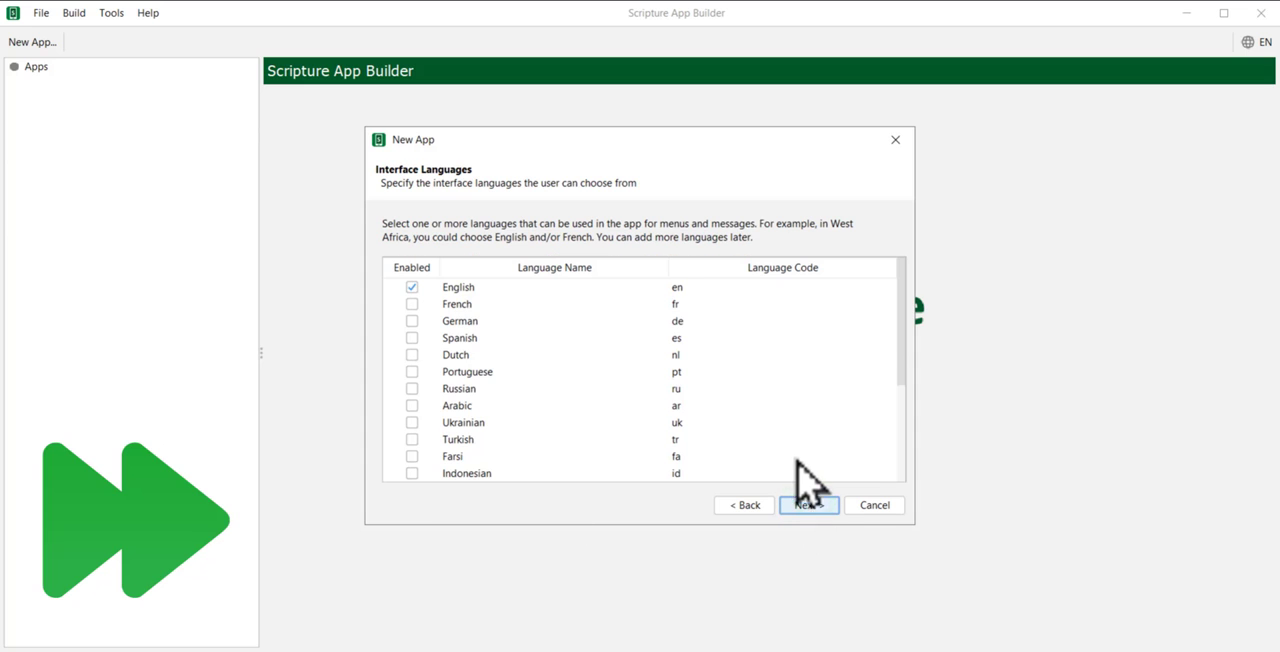
{"action": "scroll", "coordinate": [808, 477], "scroll_direction": "down", "scroll_amount": 3}
{"action": "scroll", "coordinate": [808, 477], "scroll_direction": "up", "scroll_amount": 3}
{"action": "left_click", "coordinate": [808, 505]}
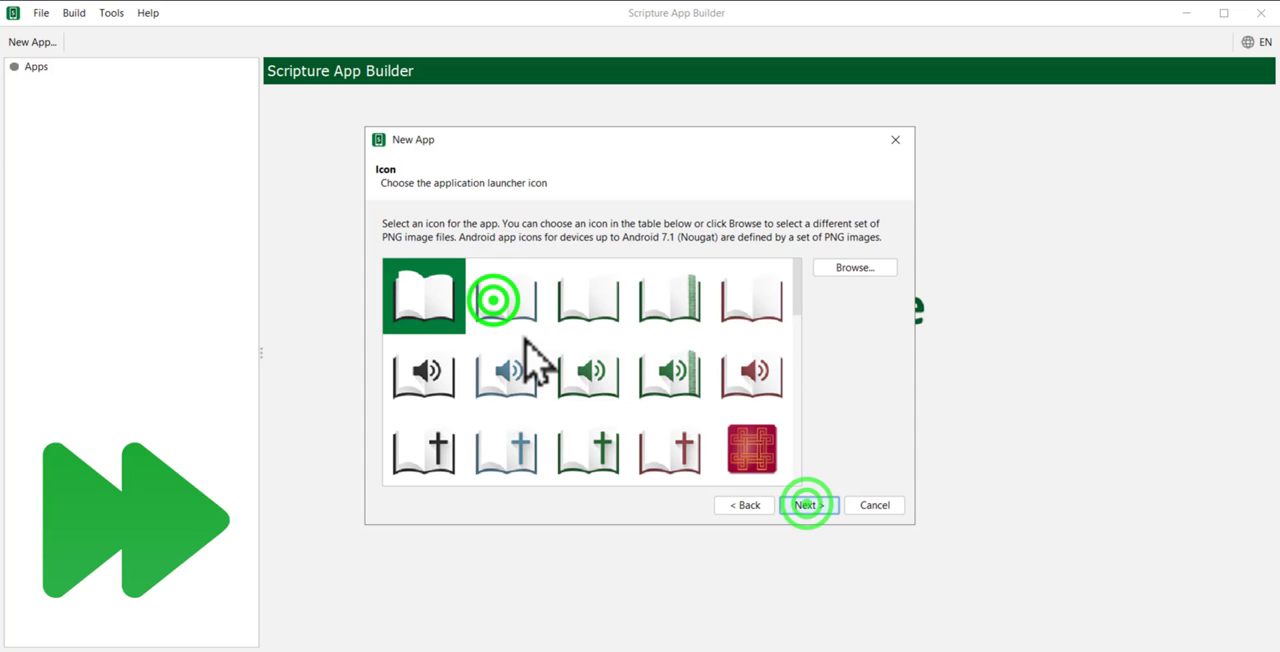
Step: Choose the plain open book with the blue cover as the app's launcher icon
{"action": "left_click", "coordinate": [495, 299]}
{"action": "left_click", "coordinate": [808, 505]}
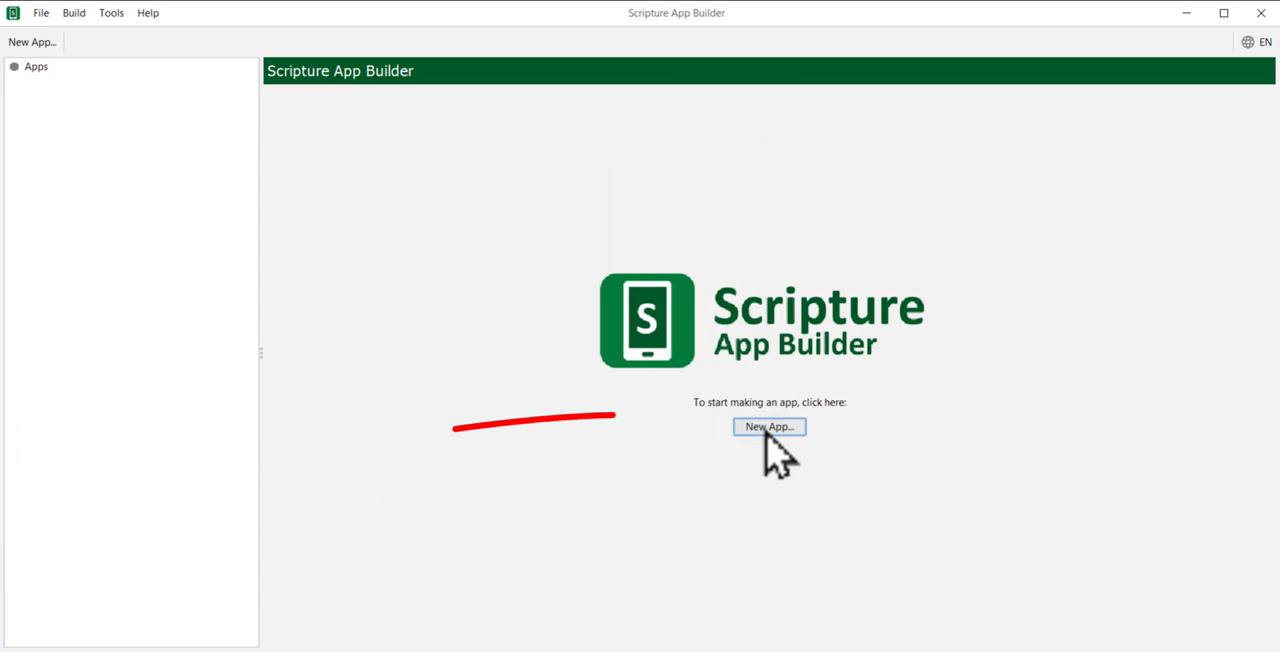
Step: Name the new app Lojong-05
{"action": "left_click", "coordinate": [766, 432]}
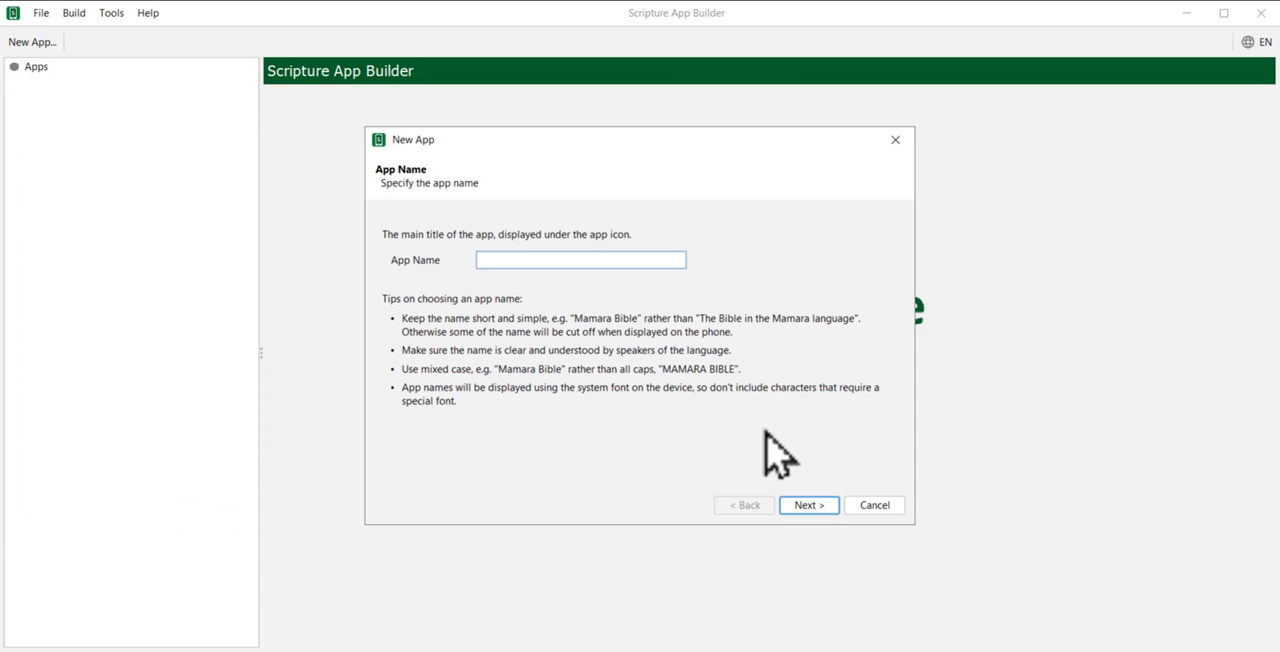
{"action": "type", "text": "Lo"}
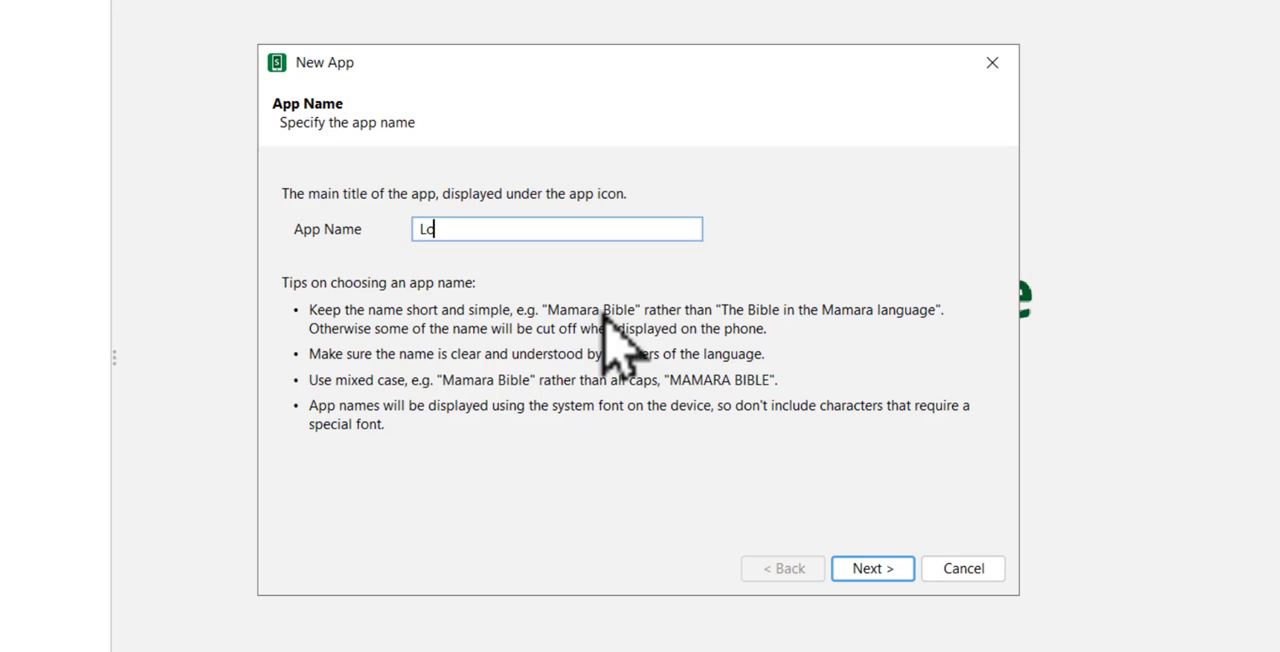
{"action": "type", "text": "jong"}
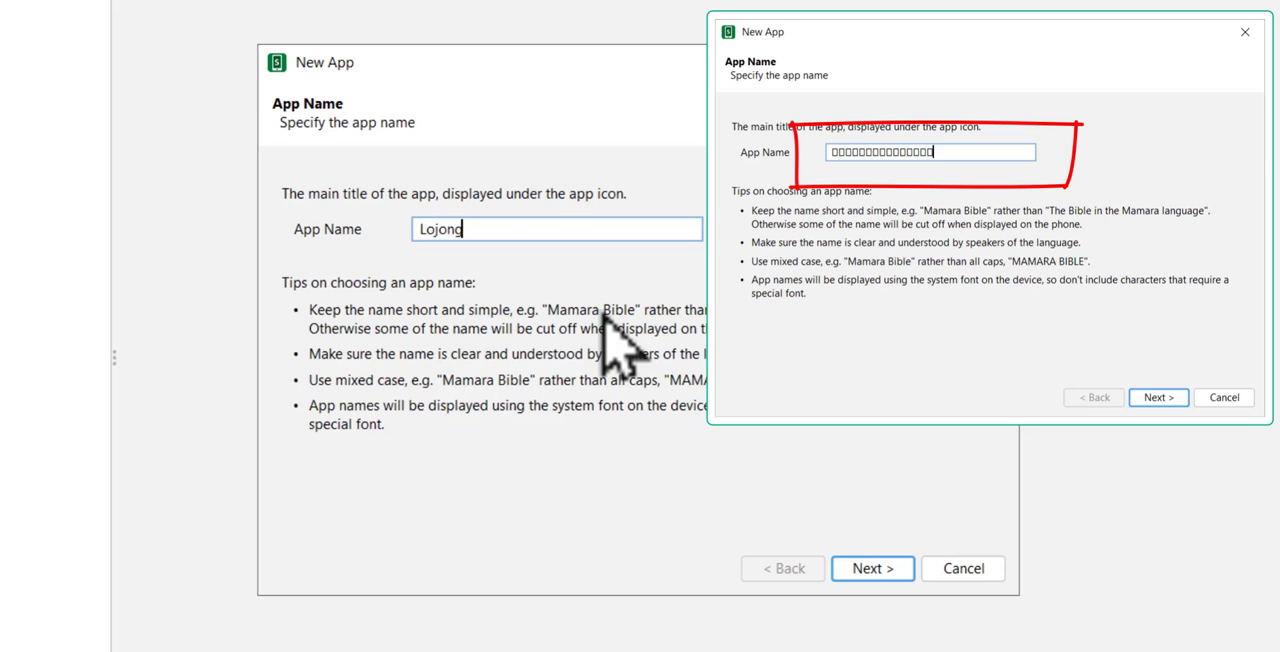
{"action": "type", "text": "-05"}
{"action": "left_click", "coordinate": [870, 568]}
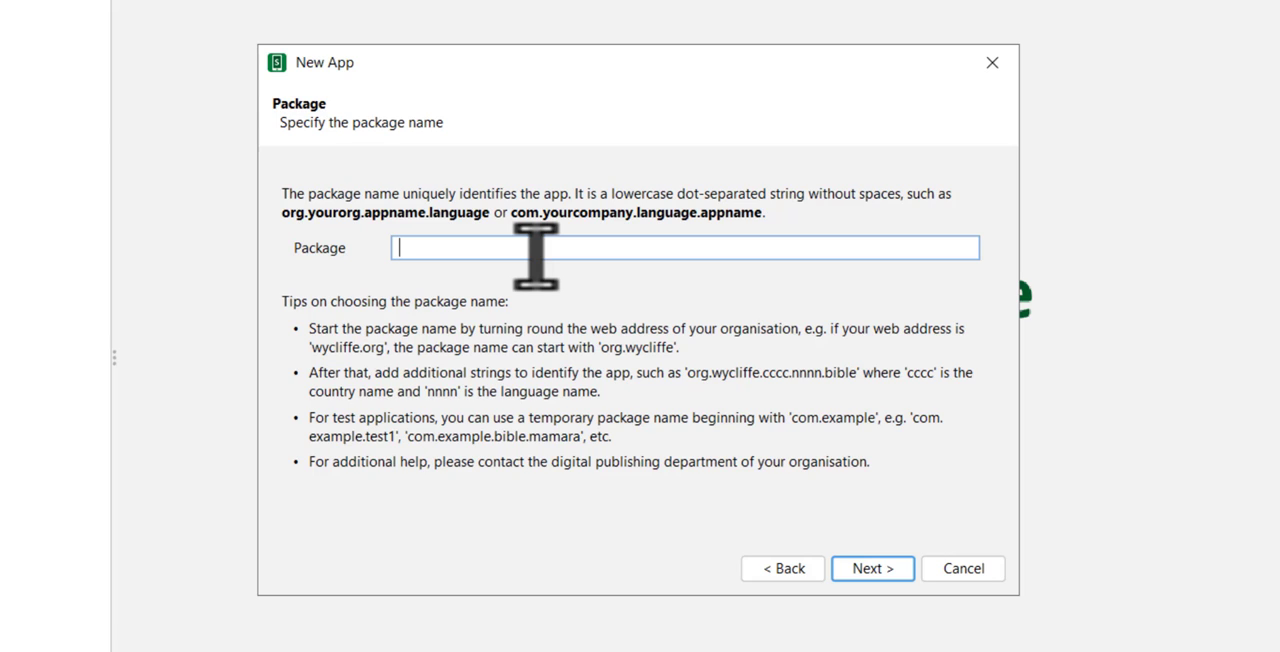
Step: Set the package name to lojong05 and continue without adding any books
{"action": "type", "text": "lojon"}
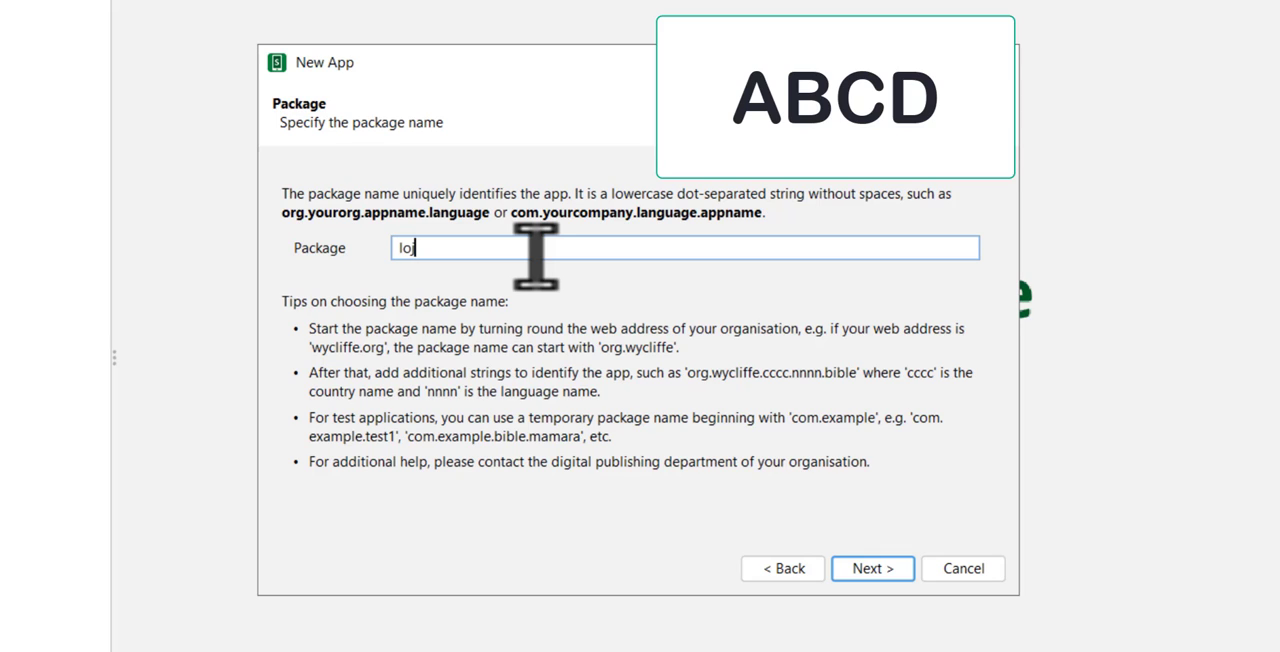
{"action": "type", "text": "g05"}
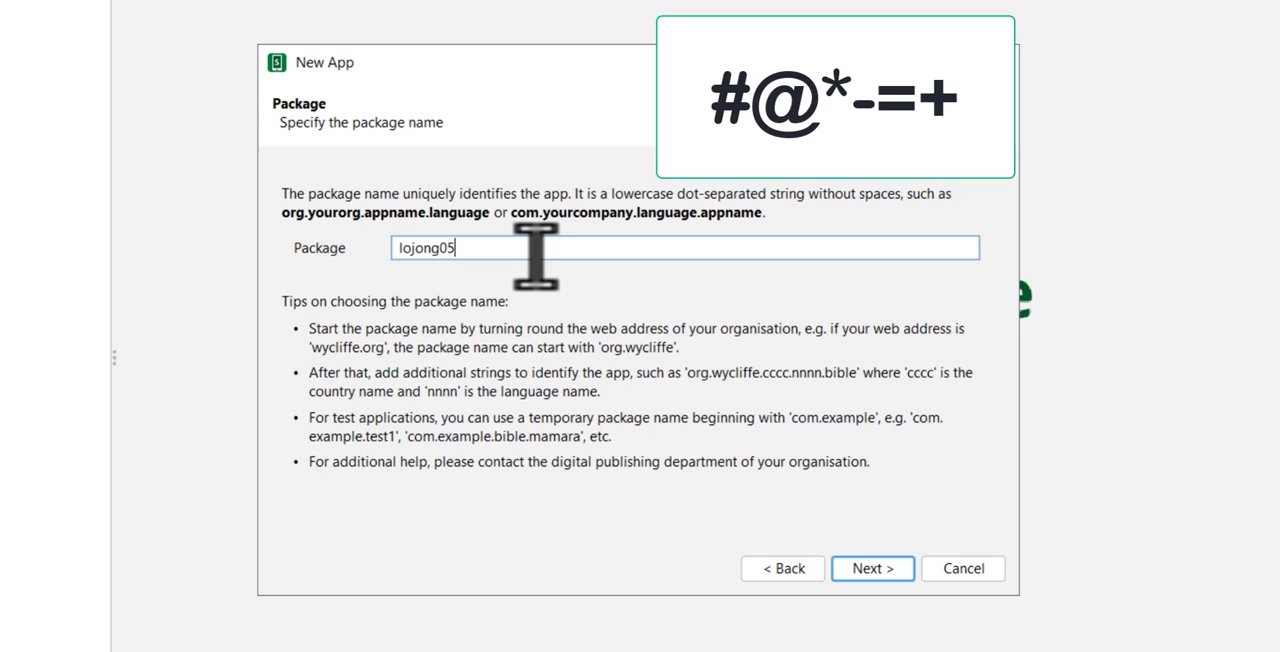
{"action": "left_click", "coordinate": [874, 572]}
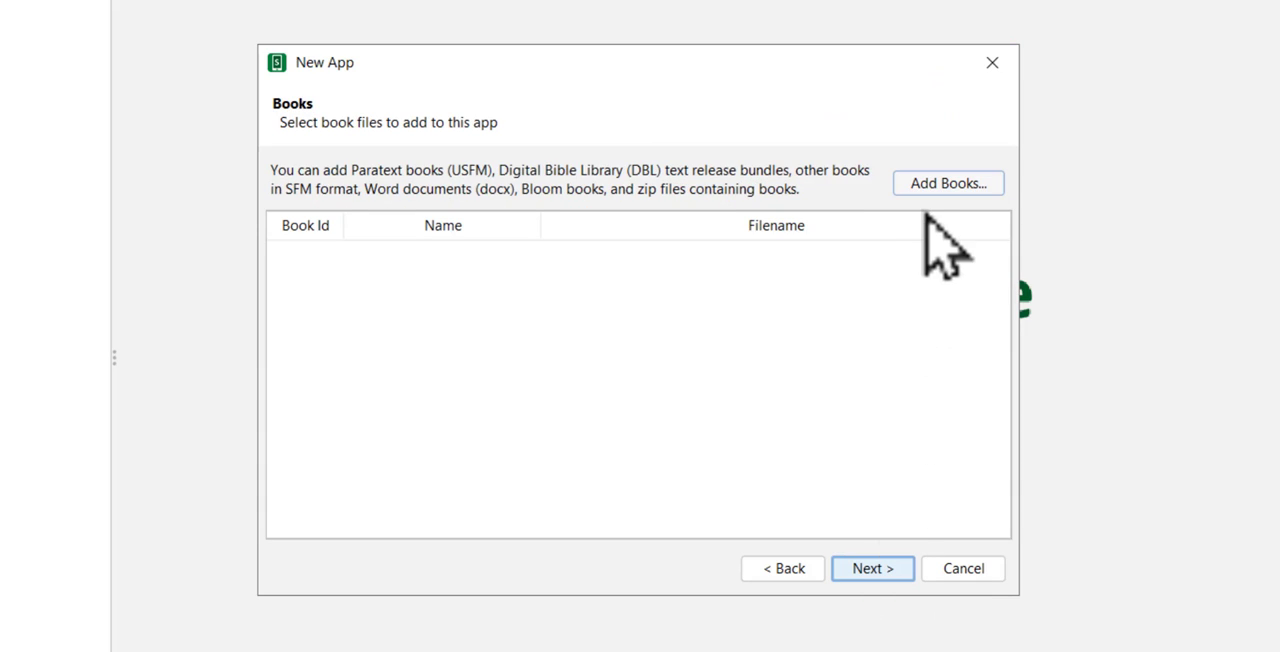
{"action": "left_click", "coordinate": [860, 570]}
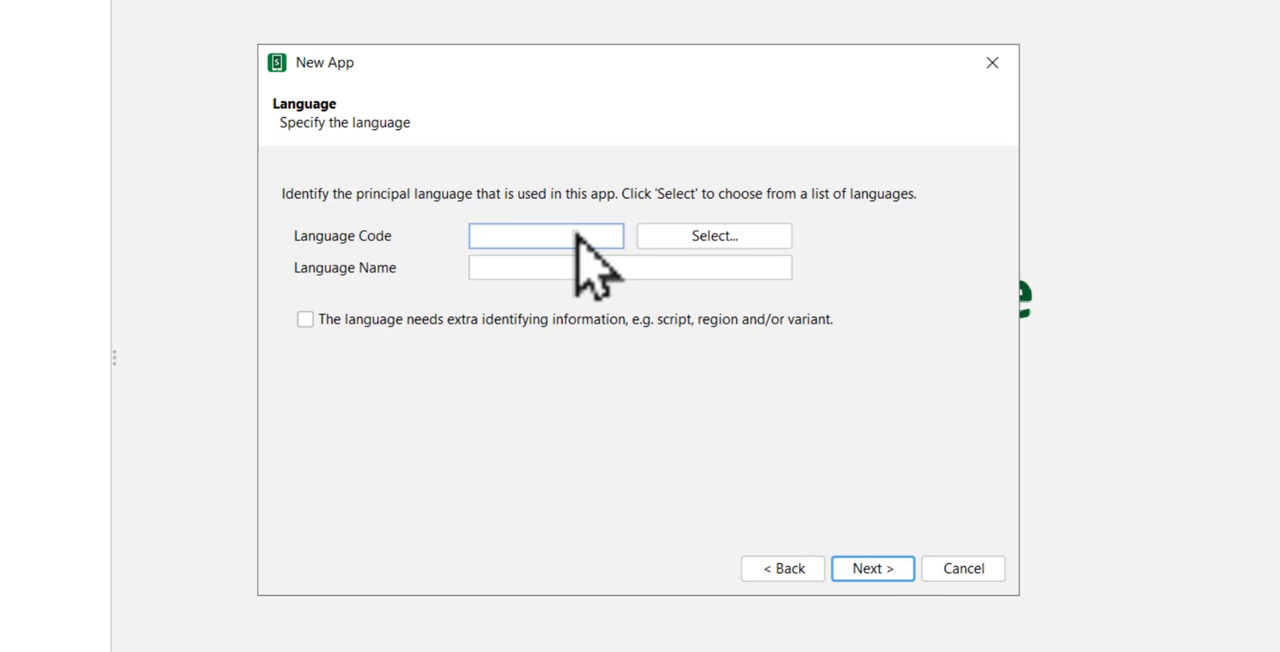
Step: Specify the app's principal language with the code bo and the name Tibetan
{"action": "type", "text": "bo"}
{"action": "left_click", "coordinate": [545, 268]}
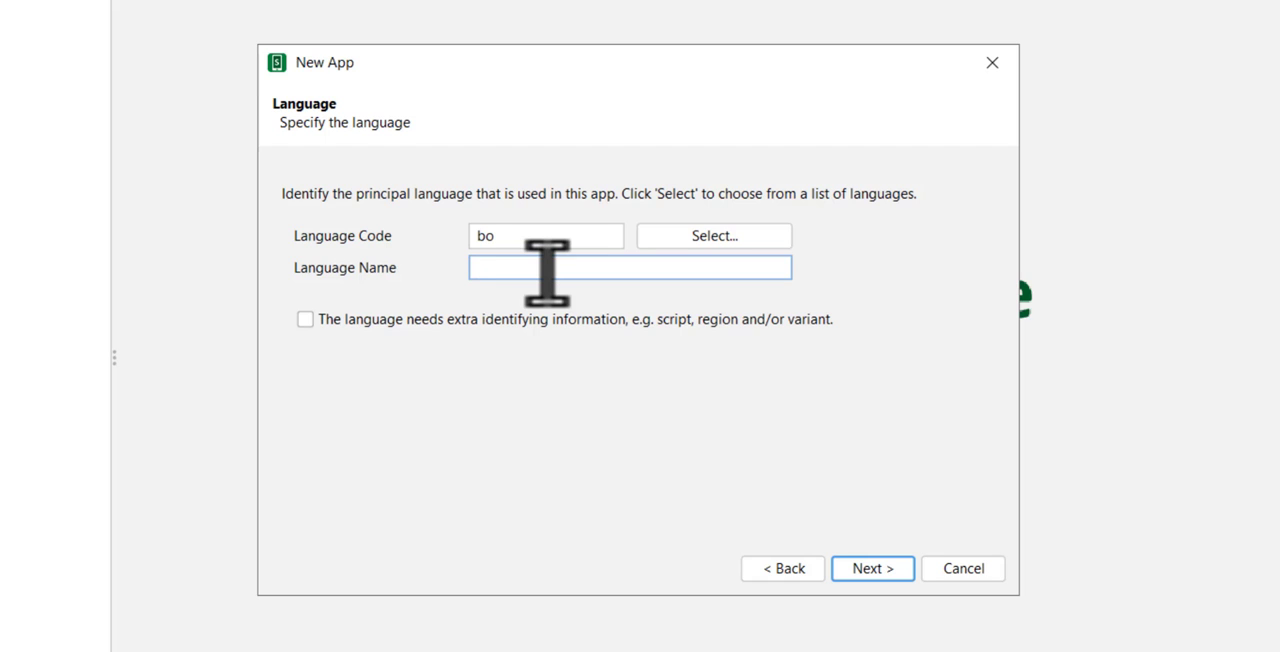
{"action": "type", "text": "Tibetawi"}
{"action": "key", "text": "BackSpace"}
{"action": "key", "text": "BackSpace"}
{"action": "type", "text": "n"}
{"action": "left_click", "coordinate": [872, 568]}
Step: Fill in the copyright and licensing information as "® 2022 by Lojong-05", including the registered symbol
{"action": "left_click", "coordinate": [452, 320]}
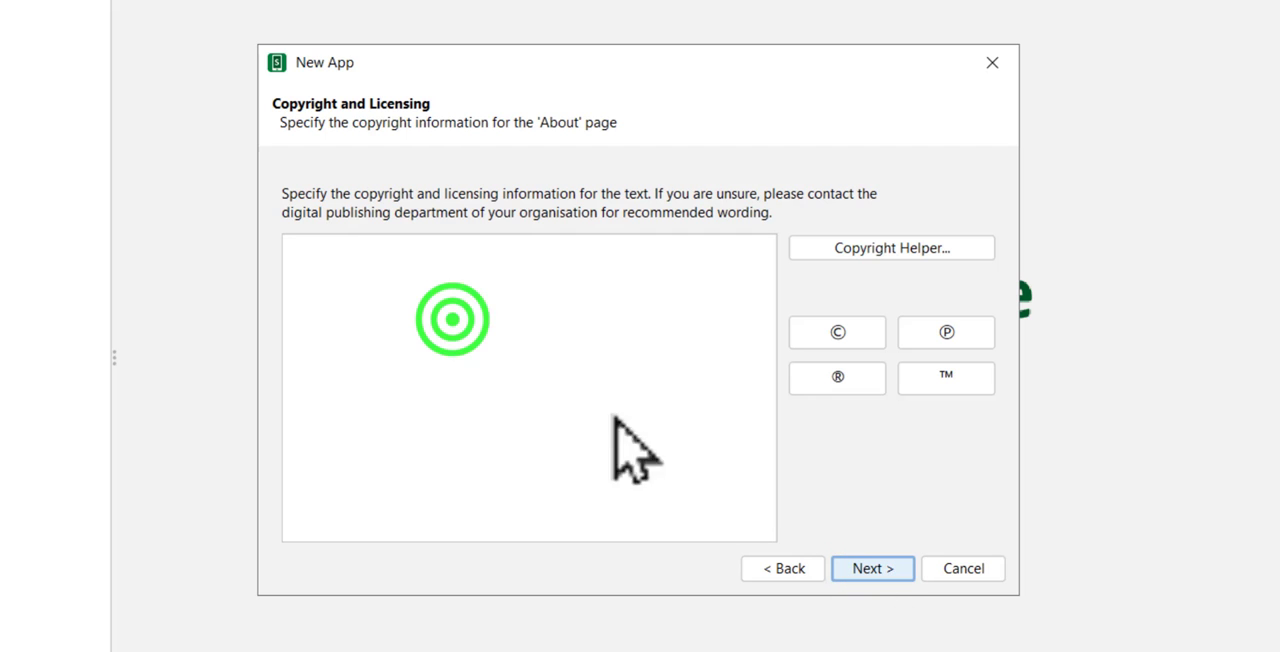
{"action": "left_click", "coordinate": [837, 376]}
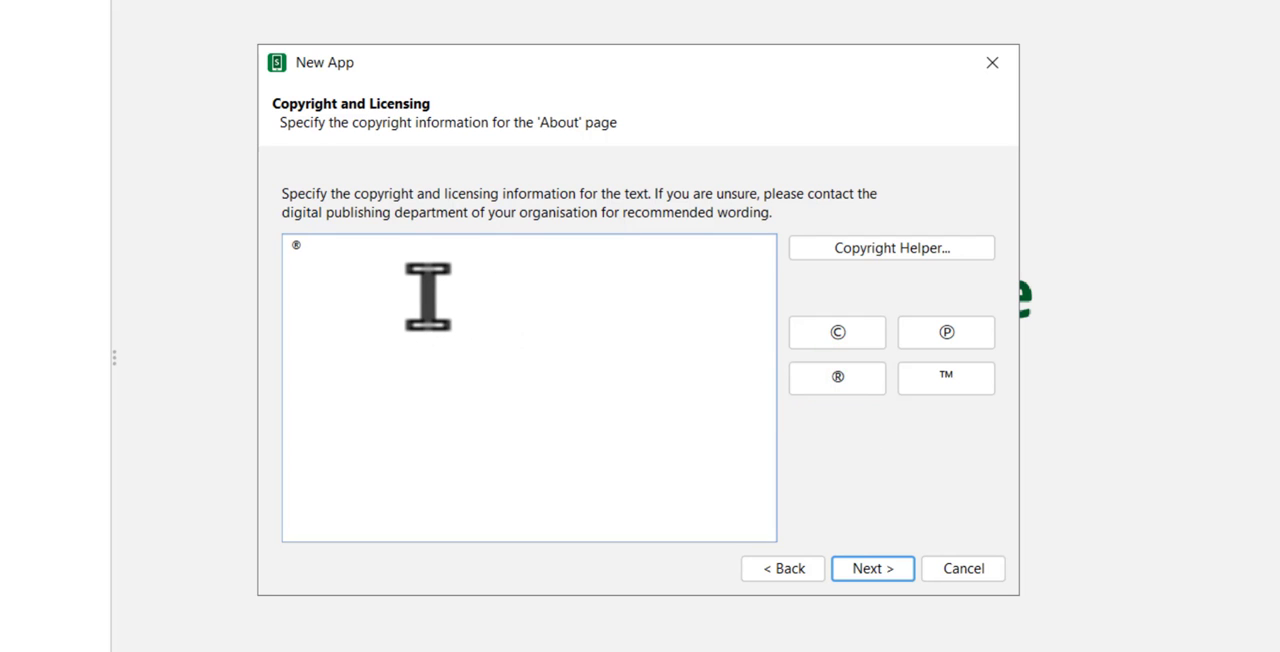
{"action": "type", "text": "2022 by Lojong-05"}
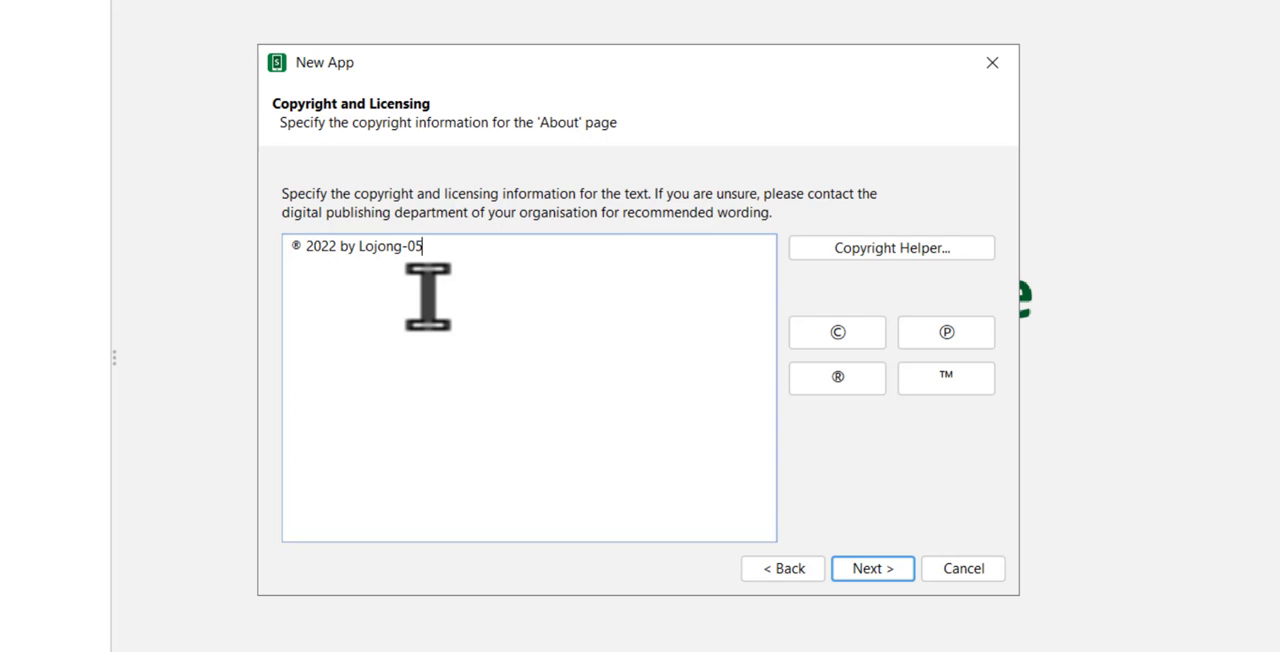
{"action": "left_click", "coordinate": [876, 562]}
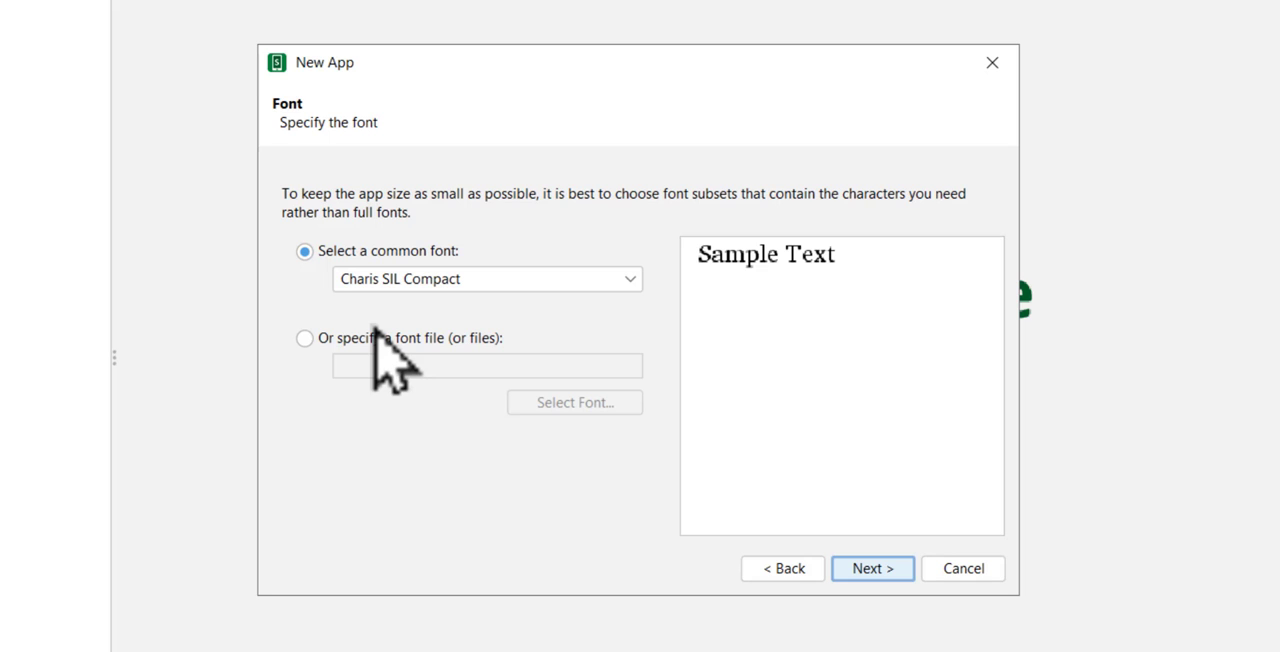
Step: Use the font file Jomolhari-alpha3c-0605331.ttf from the jomolhari folder instead of a common font
{"action": "left_click", "coordinate": [306, 339]}
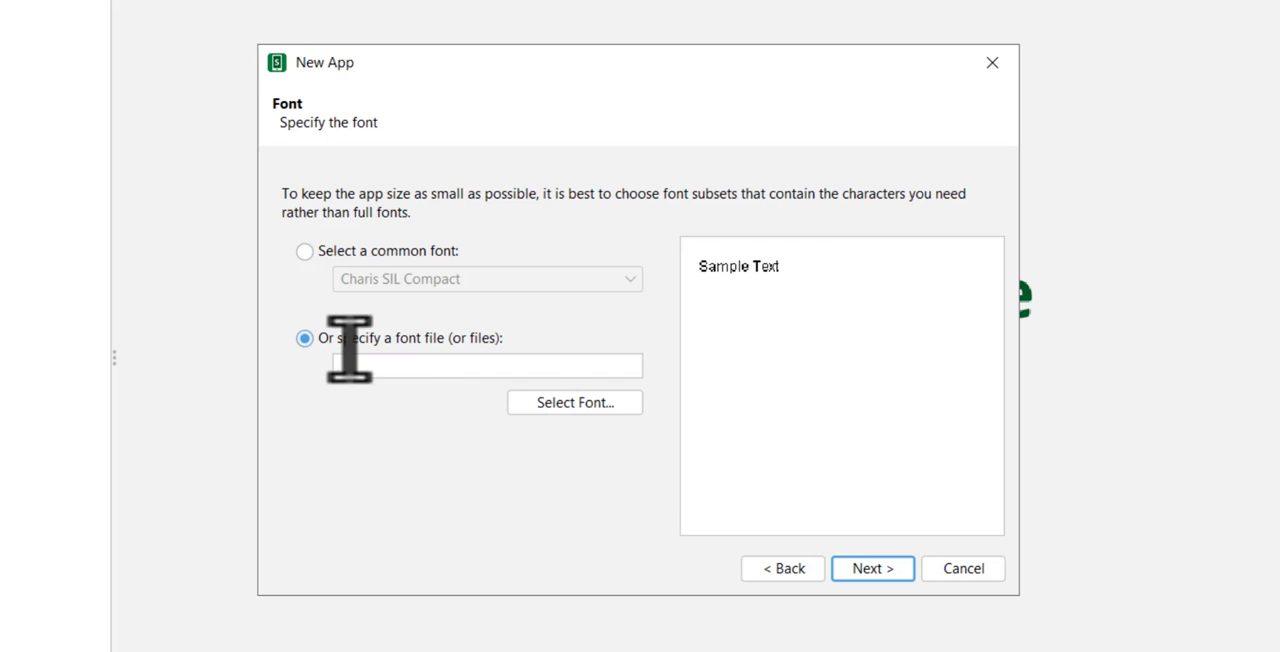
{"action": "left_click", "coordinate": [530, 402]}
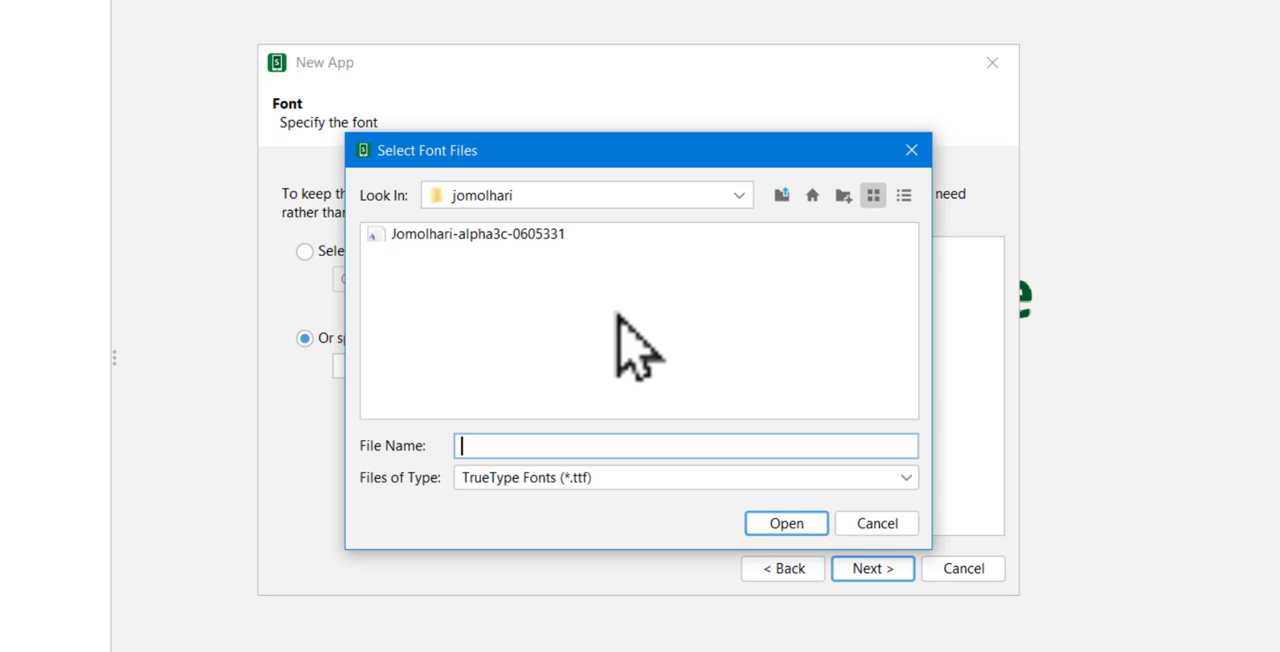
{"action": "left_click", "coordinate": [789, 523]}
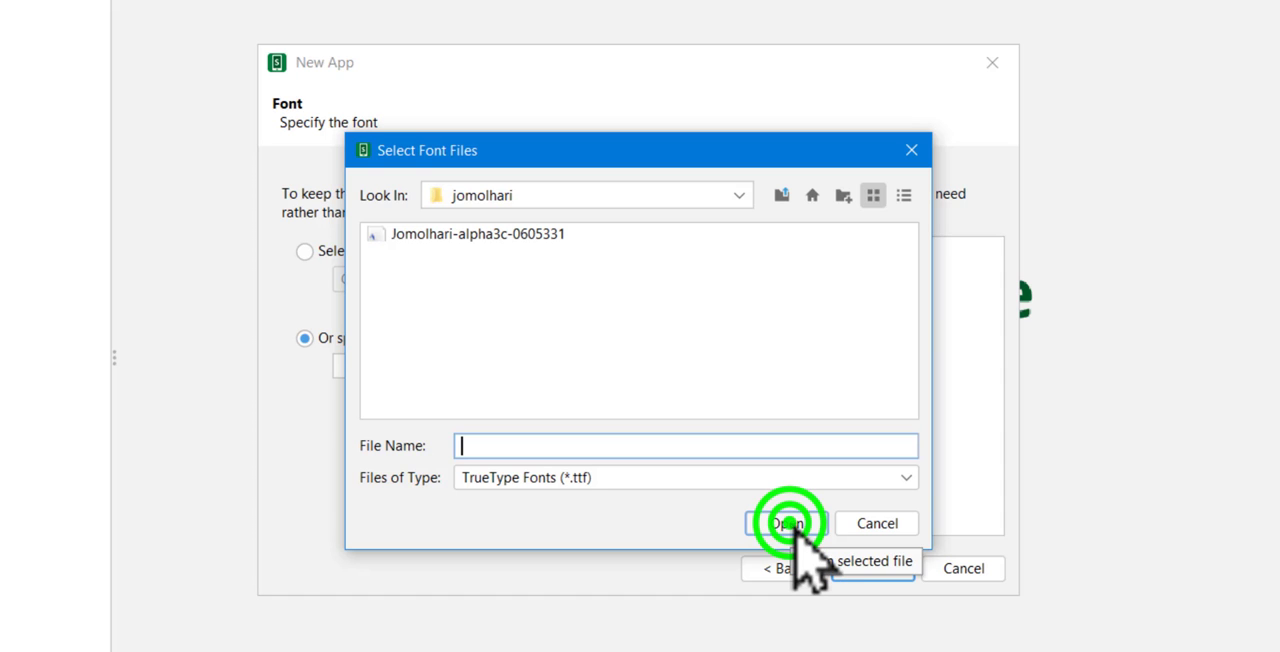
{"action": "left_click", "coordinate": [480, 234]}
{"action": "left_click", "coordinate": [786, 523]}
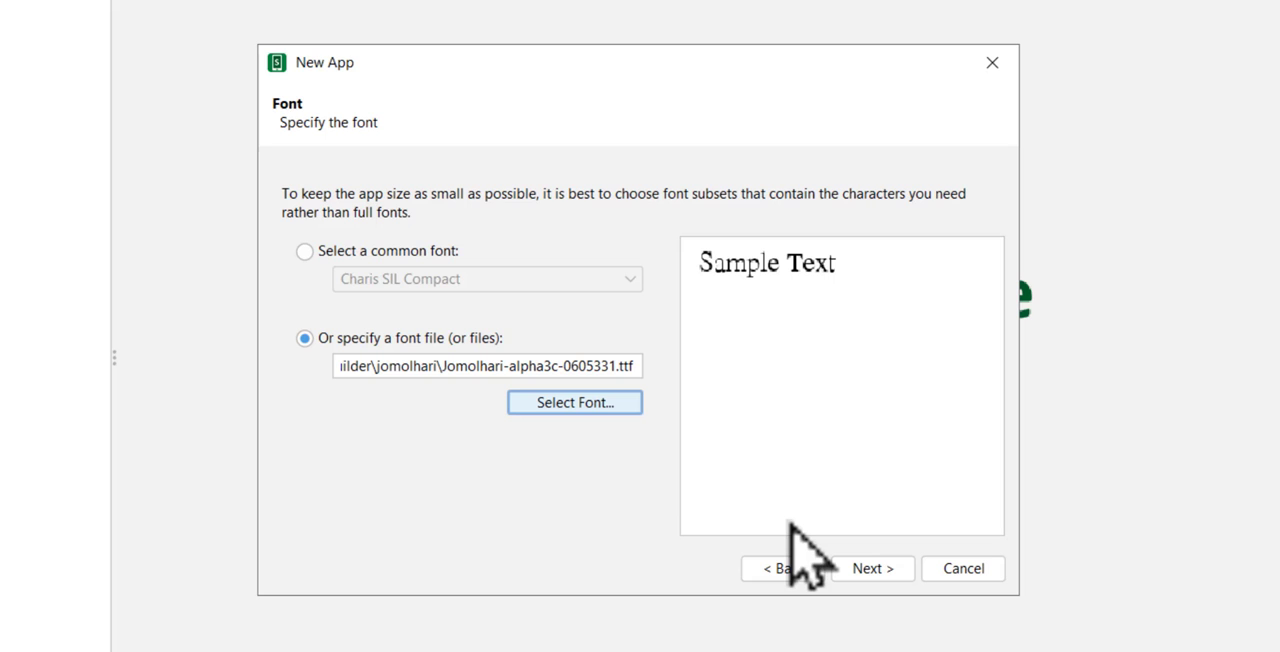
{"action": "left_click", "coordinate": [872, 568]}
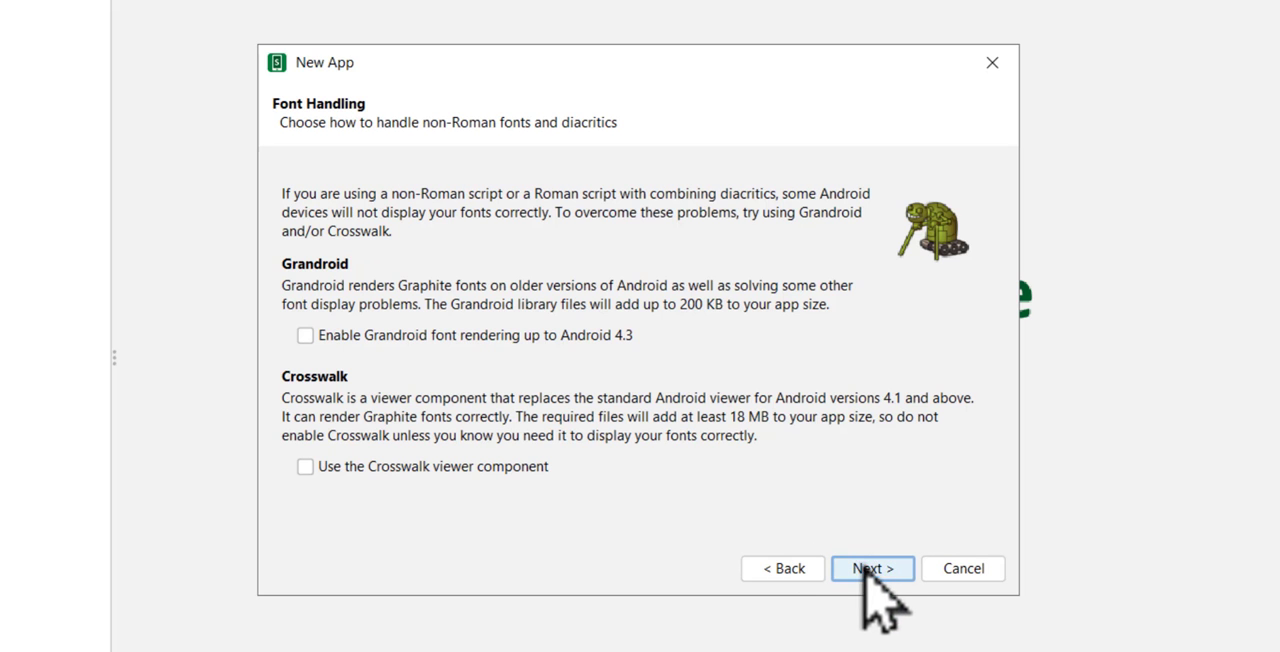
Step: Enable Grandroid font rendering up to Android 4.3 and keep the Dark Green color scheme
{"action": "left_click", "coordinate": [305, 335]}
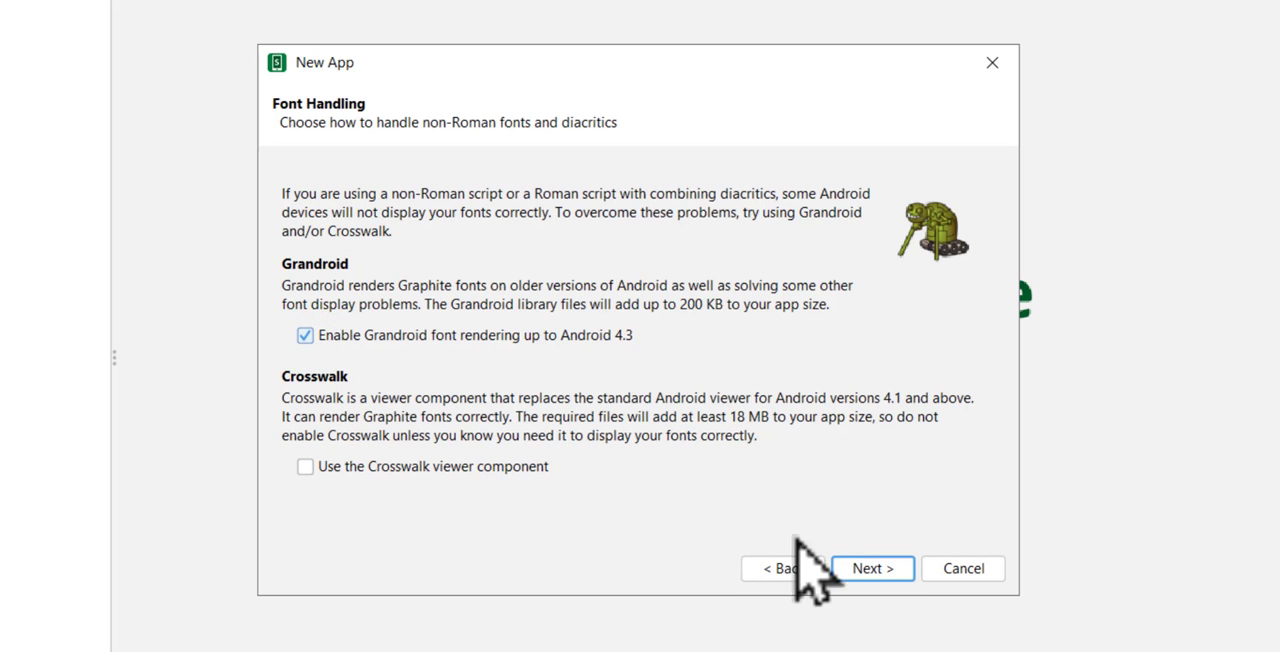
{"action": "left_click", "coordinate": [868, 568]}
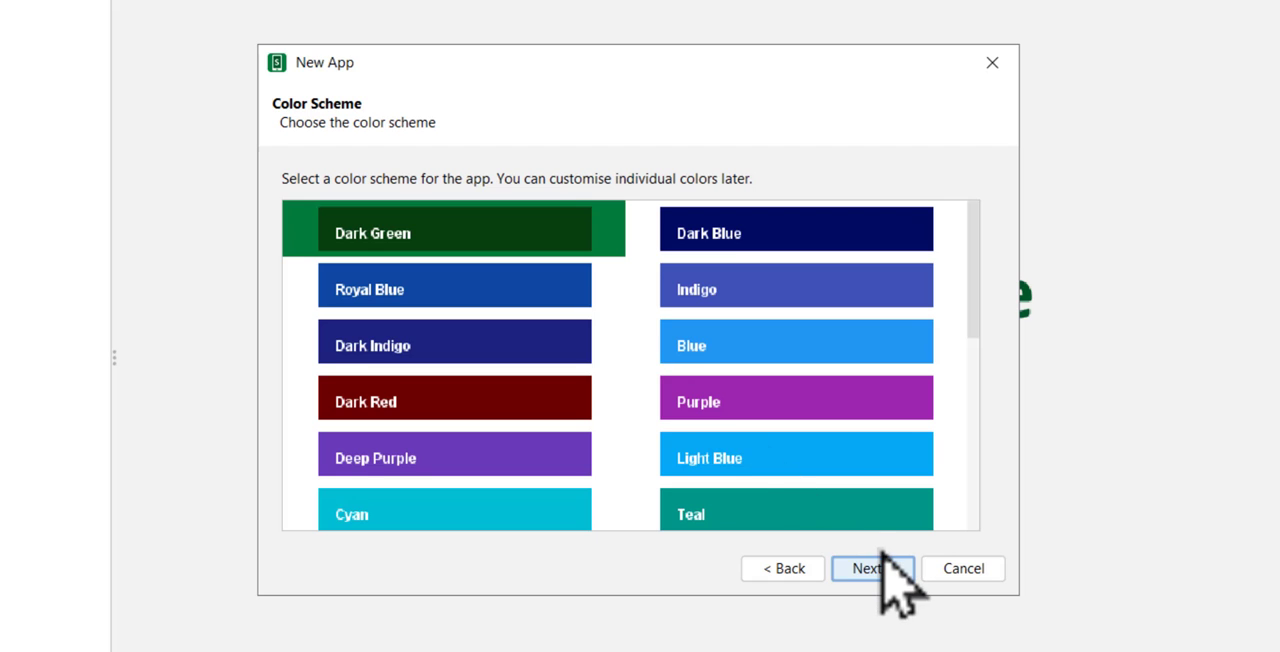
{"action": "scroll", "coordinate": [786, 471], "scroll_direction": "down", "scroll_amount": 5}
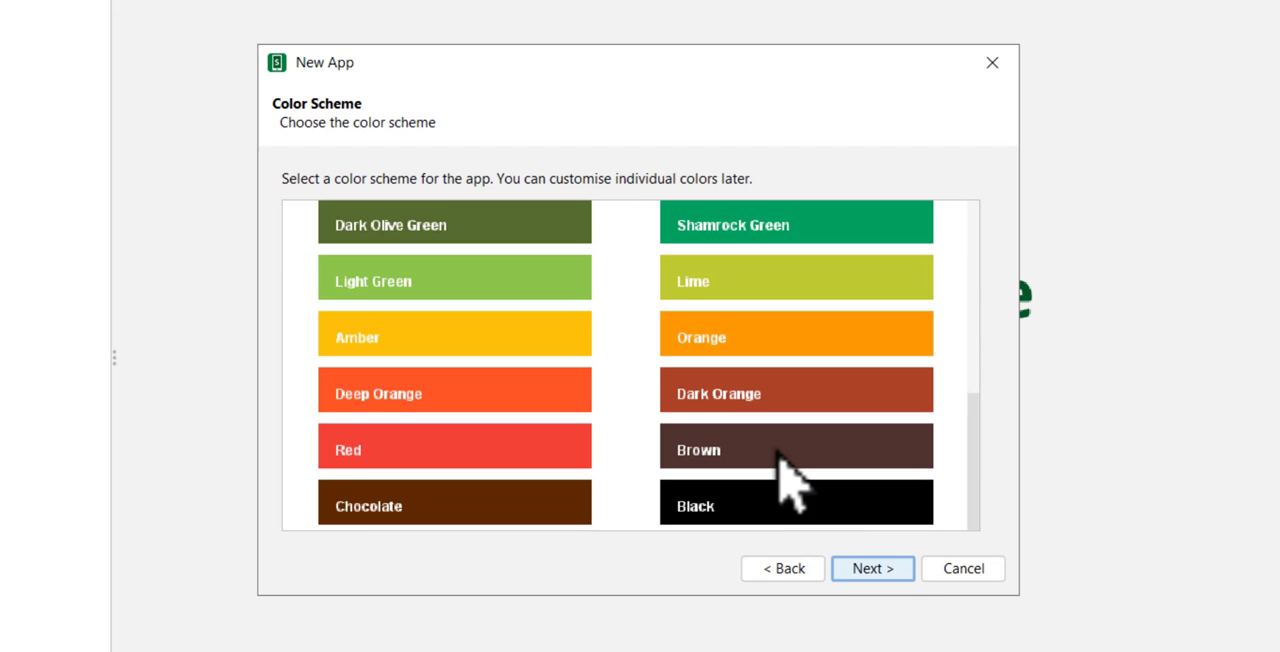
{"action": "scroll", "coordinate": [780, 478], "scroll_direction": "up", "scroll_amount": 5}
{"action": "left_click", "coordinate": [871, 567]}
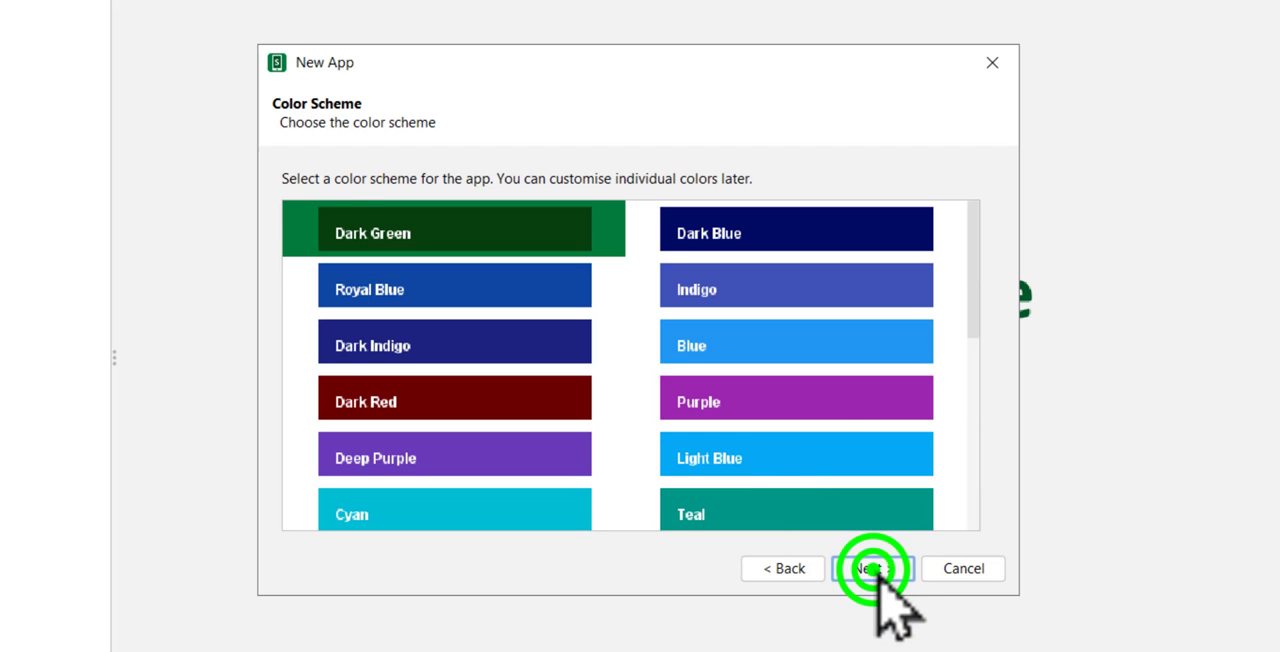
Step: Keep the device's system language as the default interface language, with English as the fallback
{"action": "left_click", "coordinate": [543, 249]}
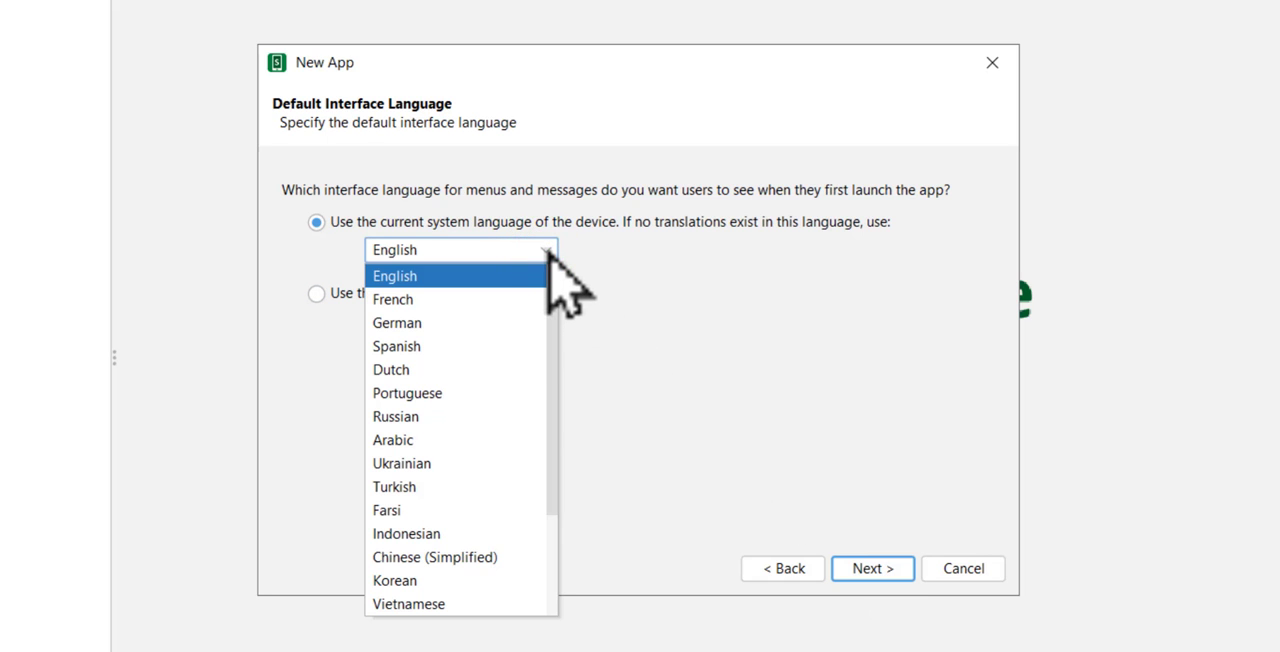
{"action": "scroll", "coordinate": [411, 366], "scroll_direction": "down", "scroll_amount": 2}
{"action": "scroll", "coordinate": [506, 286], "scroll_direction": "up", "scroll_amount": 2}
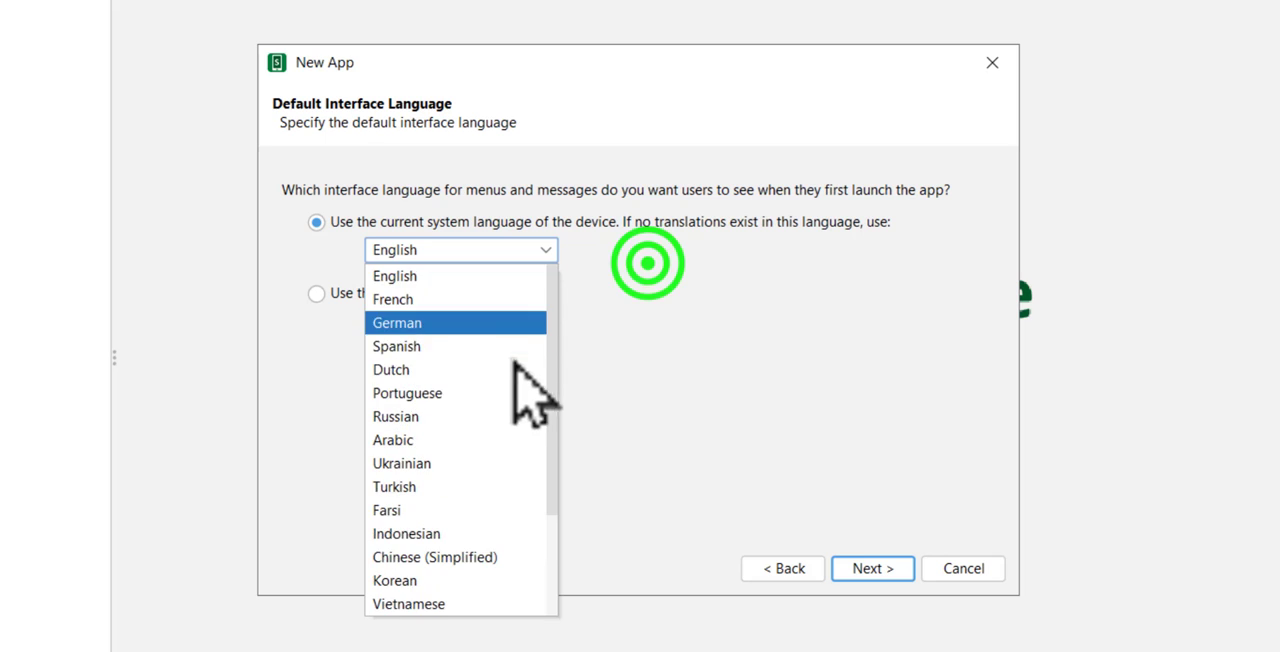
{"action": "left_click", "coordinate": [647, 263]}
{"action": "left_click", "coordinate": [870, 568]}
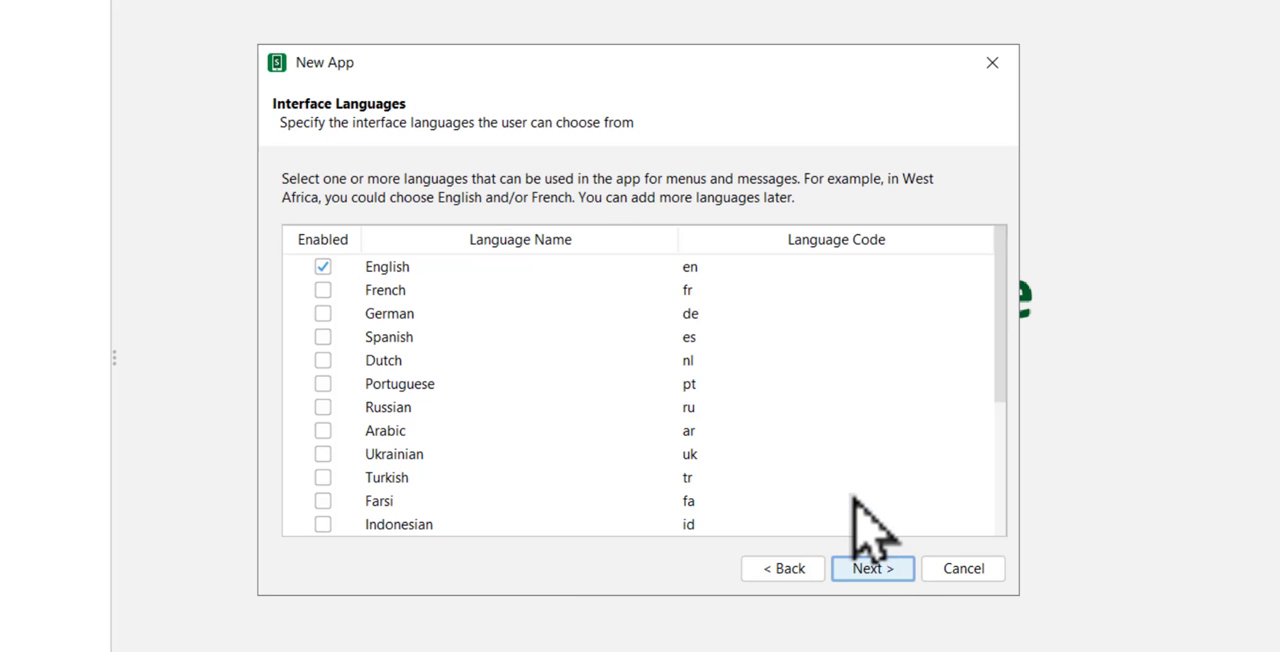
Step: Review the available interface languages and leave only English enabled
{"action": "scroll", "coordinate": [854, 495], "scroll_direction": "down", "scroll_amount": 4}
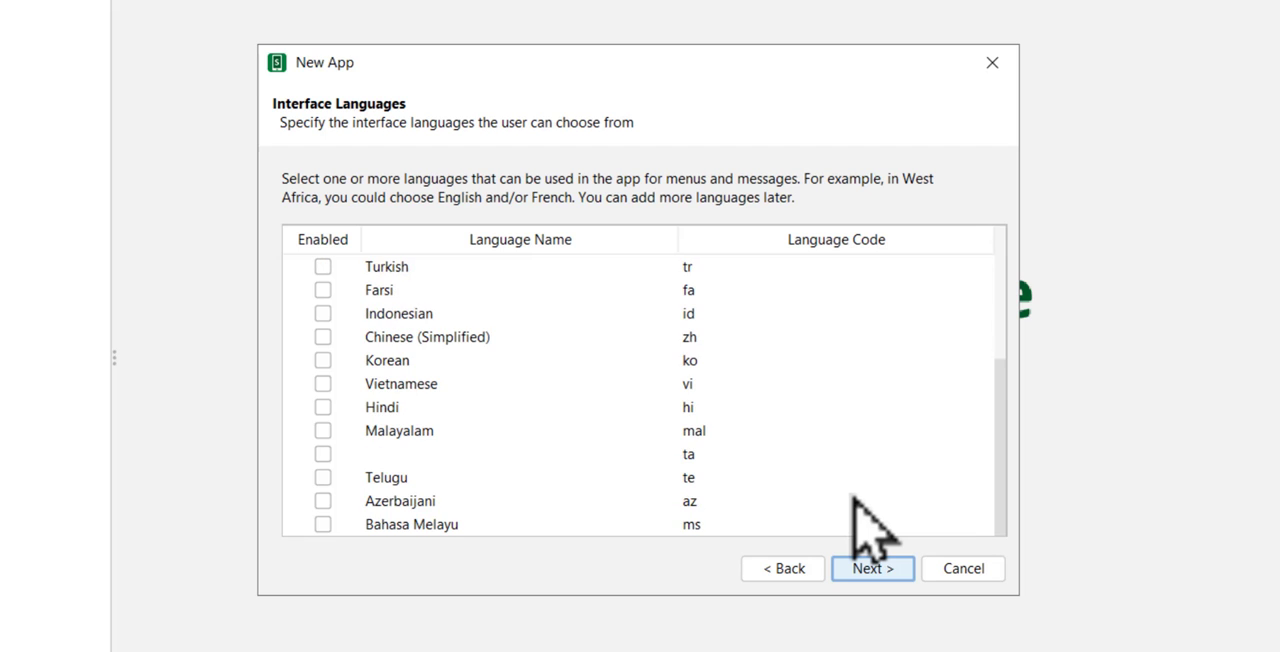
{"action": "scroll", "coordinate": [854, 495], "scroll_direction": "up", "scroll_amount": 2}
{"action": "scroll", "coordinate": [853, 500], "scroll_direction": "up", "scroll_amount": 2}
{"action": "left_click", "coordinate": [878, 568]}
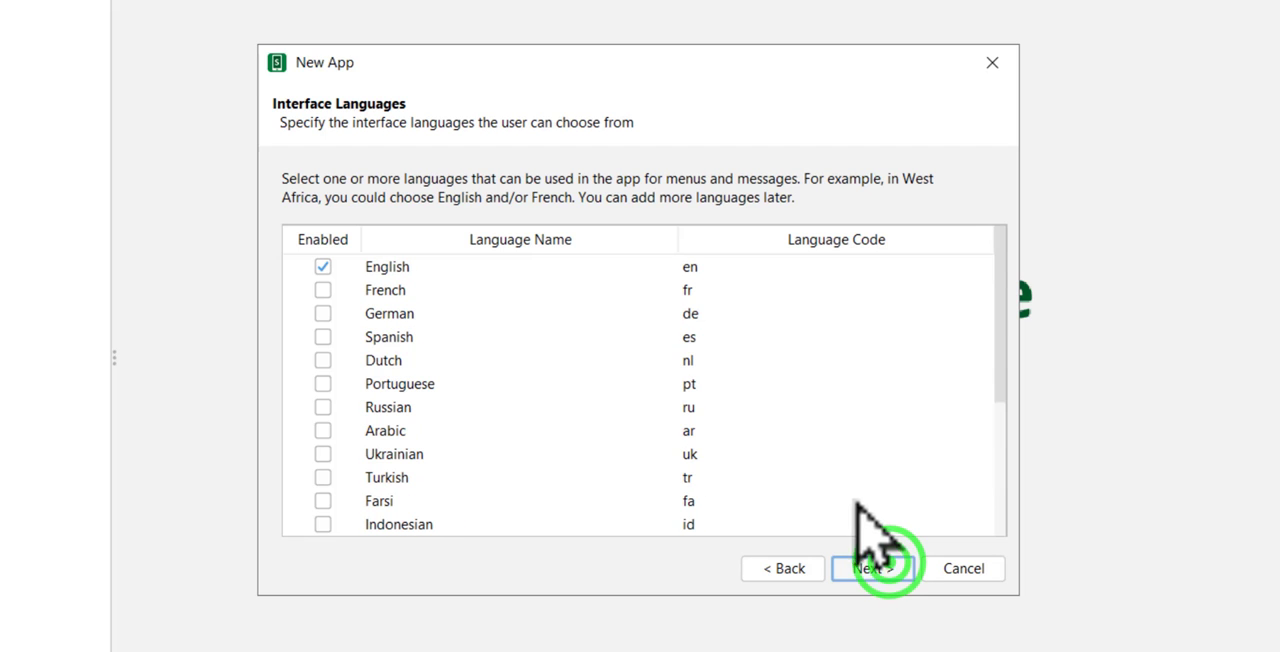
{"action": "left_click", "coordinate": [880, 568]}
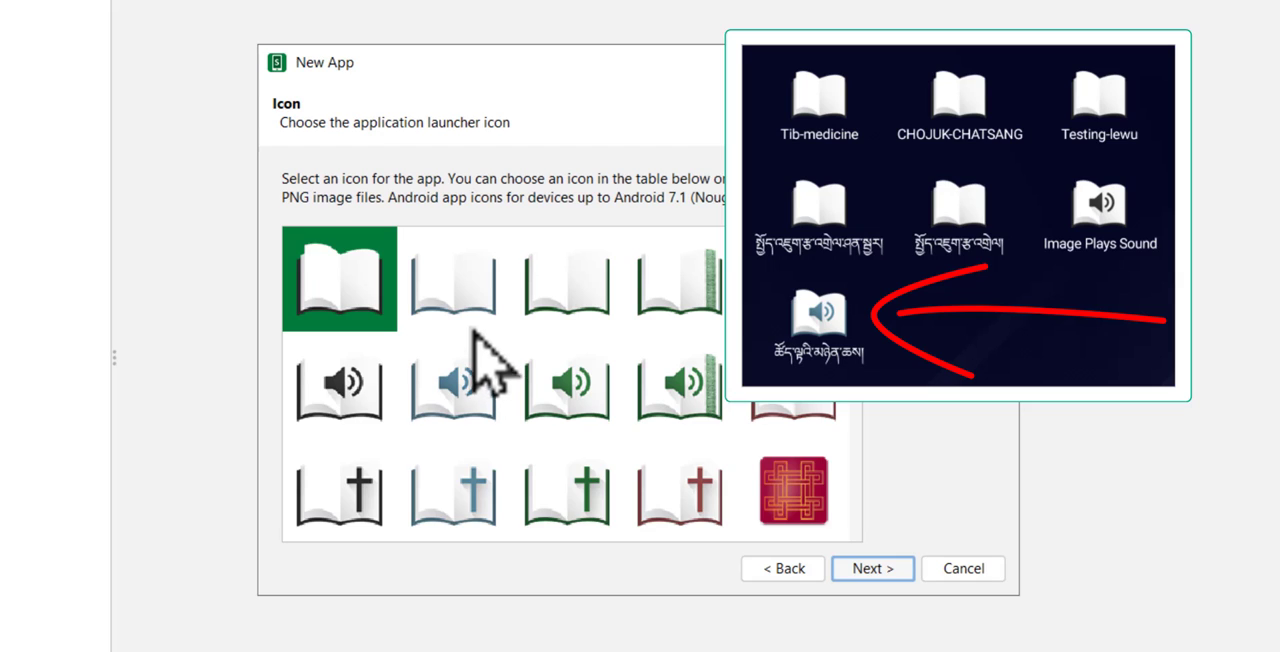
Step: Select the blue-covered open book without a symbol as the launcher icon and continue to app signing
{"action": "left_click", "coordinate": [443, 295]}
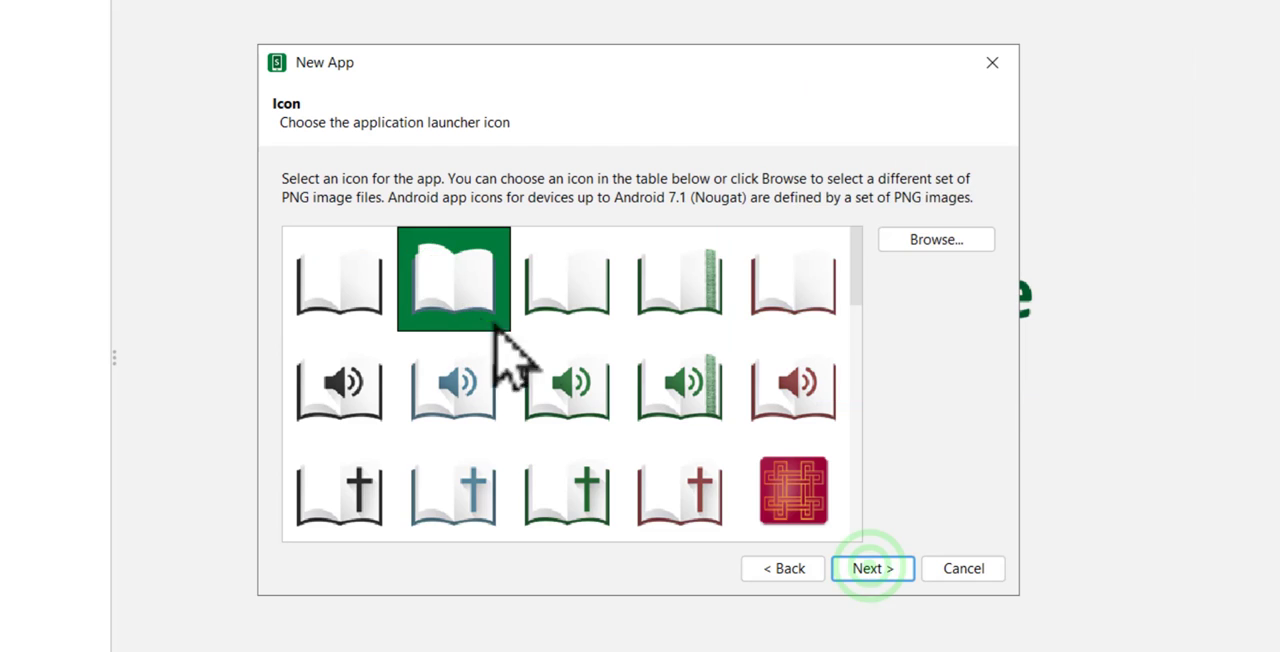
{"action": "left_click", "coordinate": [866, 568]}
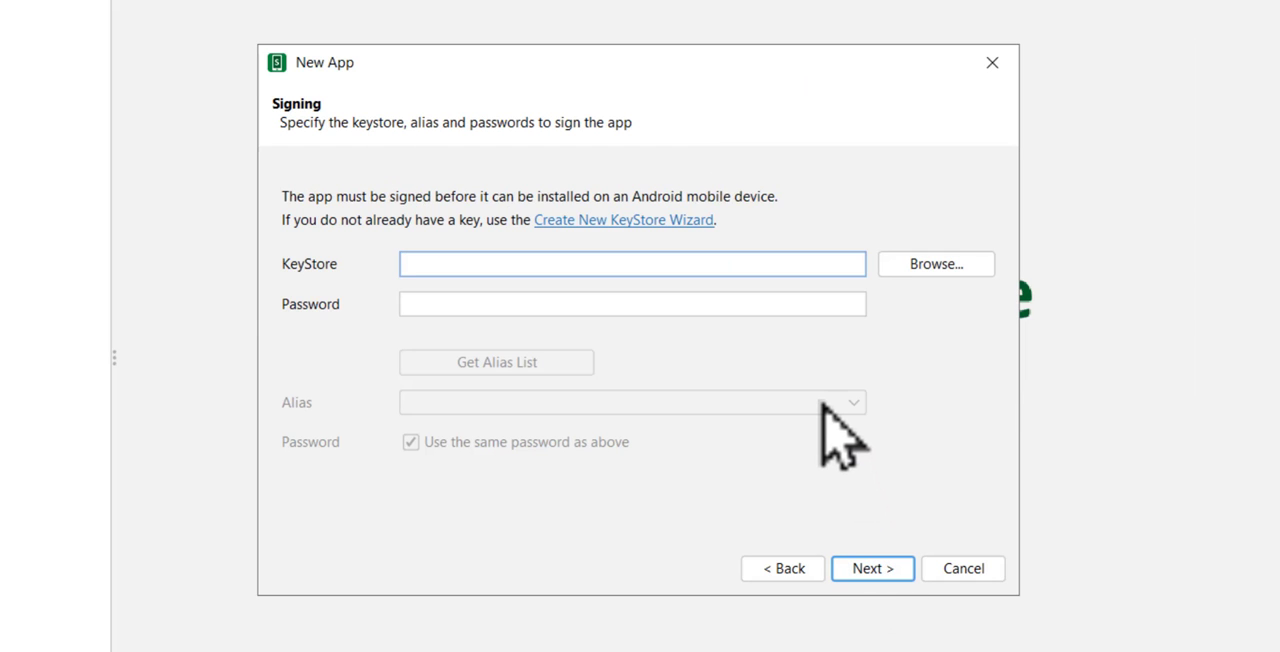